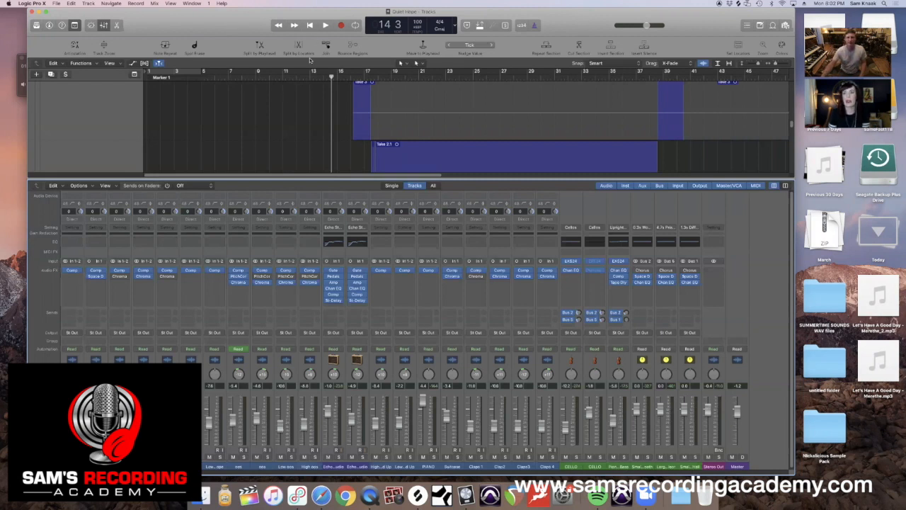
Enlarge the track area above the mixer and look over the vocal and Echo Studio guitar tracks.
{"action": "left_click_drag", "start_coordinate": [228, 180], "coordinate": [230, 195]}
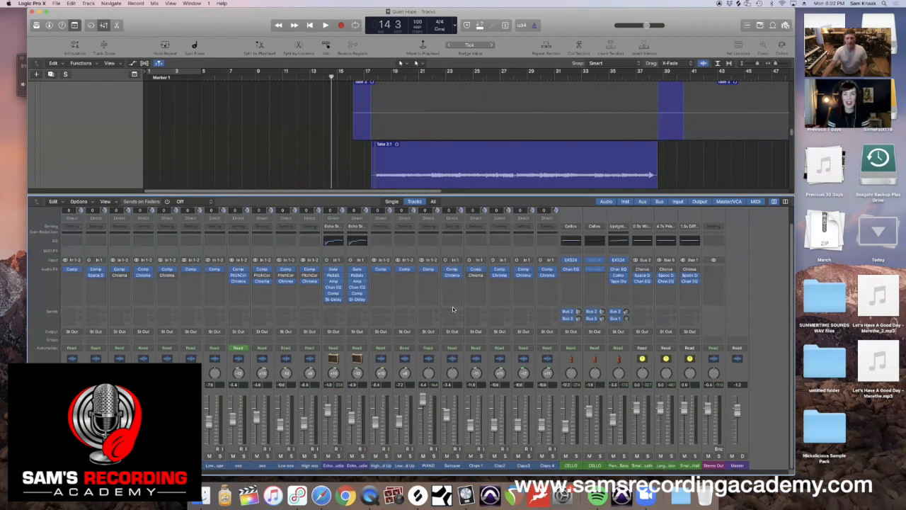
{"action": "scroll", "coordinate": [454, 309], "scroll_direction": "up", "scroll_amount": 2}
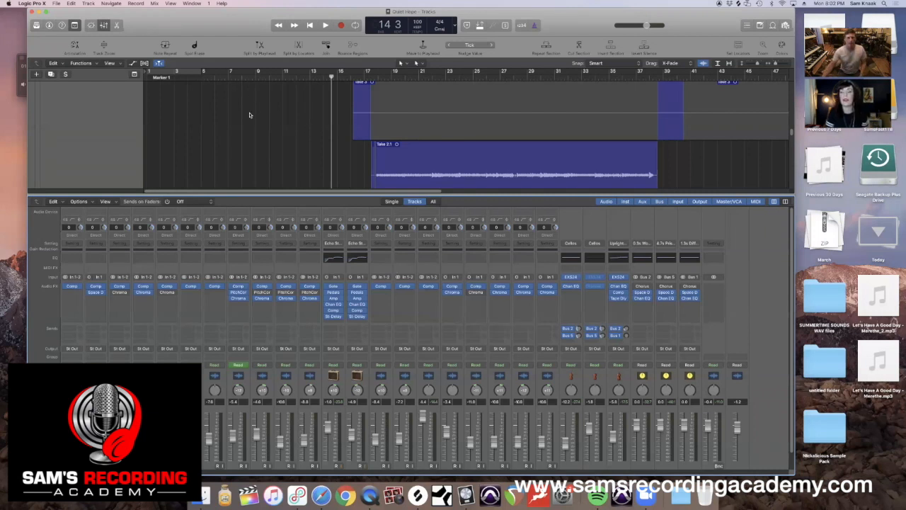
{"action": "scroll", "coordinate": [249, 115], "scroll_direction": "up", "scroll_amount": 3}
{"action": "scroll", "coordinate": [356, 126], "scroll_direction": "up", "scroll_amount": 1}
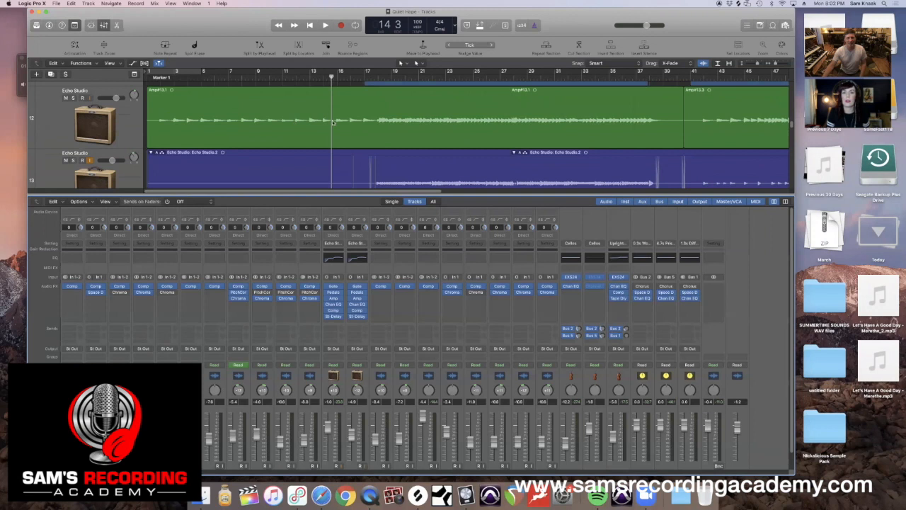
{"action": "scroll", "coordinate": [333, 121], "scroll_direction": "up", "scroll_amount": 5}
{"action": "scroll", "coordinate": [332, 124], "scroll_direction": "down", "scroll_amount": 4}
{"action": "scroll", "coordinate": [333, 124], "scroll_direction": "down", "scroll_amount": 3}
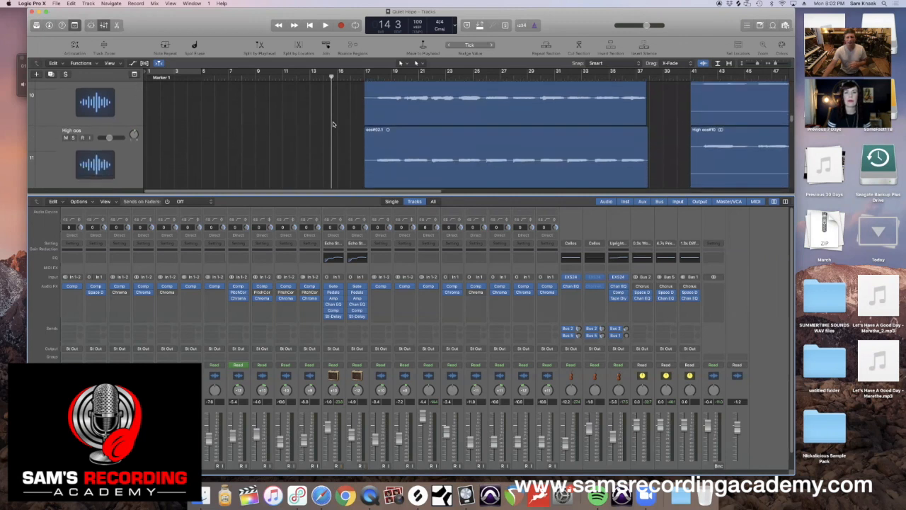
{"action": "scroll", "coordinate": [333, 124], "scroll_direction": "down", "scroll_amount": 2}
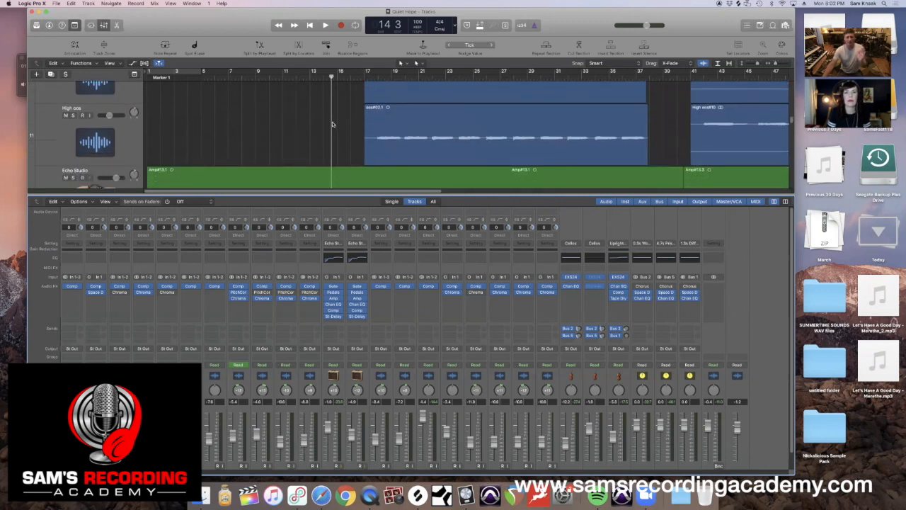
{"action": "scroll", "coordinate": [332, 124], "scroll_direction": "down", "scroll_amount": 3}
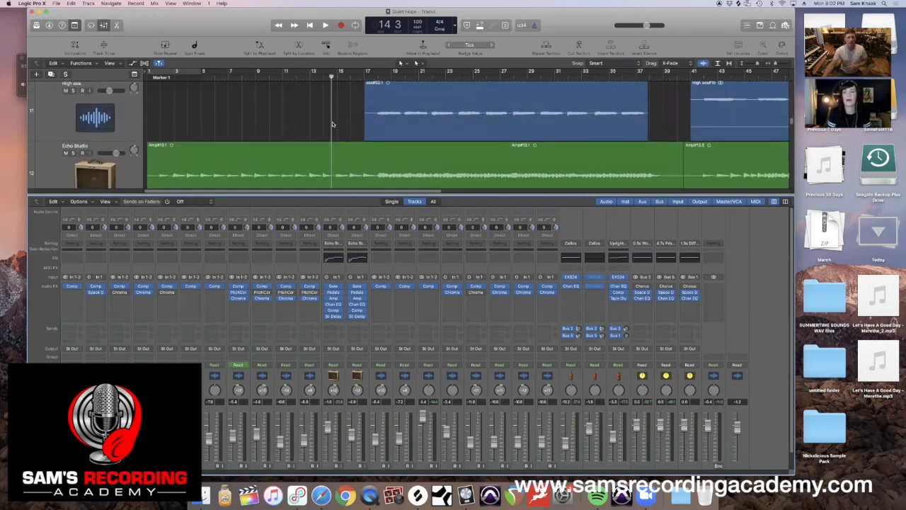
{"action": "scroll", "coordinate": [332, 124], "scroll_direction": "down", "scroll_amount": 4}
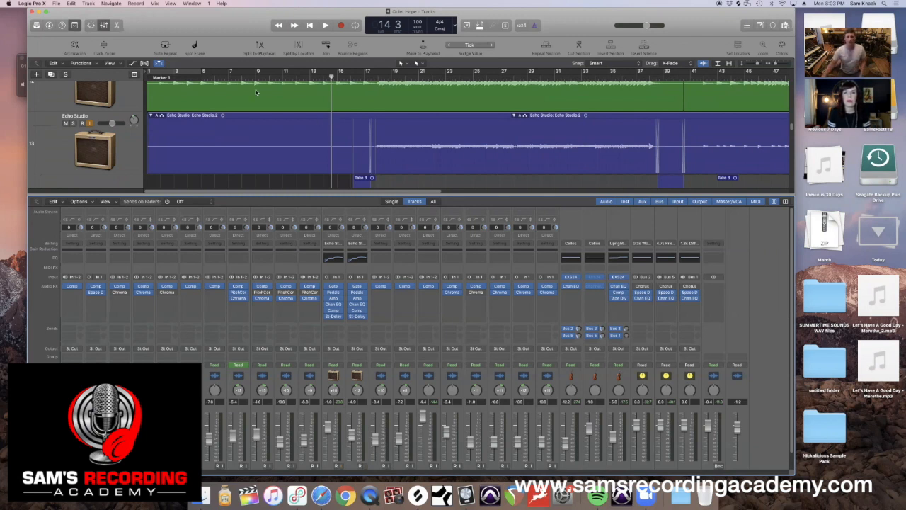
{"action": "scroll", "coordinate": [300, 135], "scroll_direction": "down", "scroll_amount": 2}
{"action": "scroll", "coordinate": [300, 135], "scroll_direction": "down", "scroll_amount": 1}
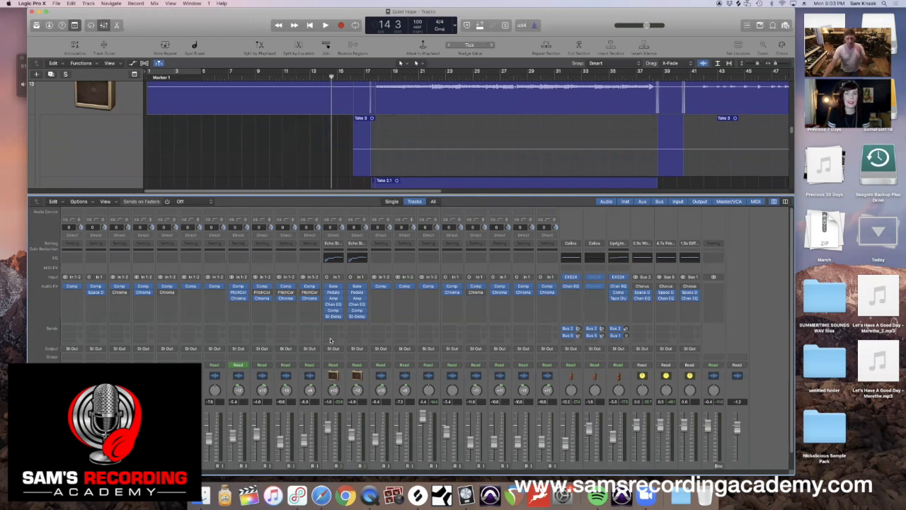
{"action": "scroll", "coordinate": [329, 340], "scroll_direction": "down", "scroll_amount": 1}
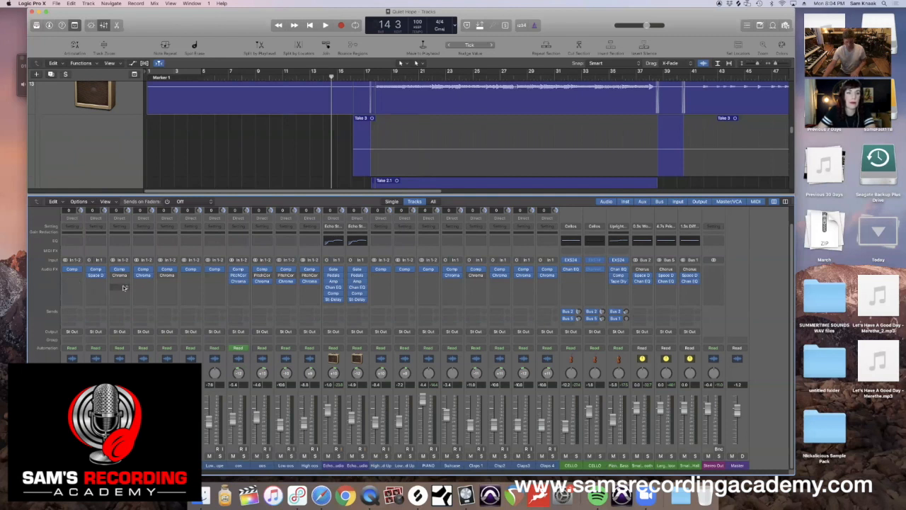
Listen briefly to the song from the beginning and again from about bar 16.
{"action": "key", "text": "Return"}
{"action": "key", "text": "space"}
{"action": "key", "text": "space"}
{"action": "scroll", "coordinate": [366, 128], "scroll_direction": "up", "scroll_amount": 3}
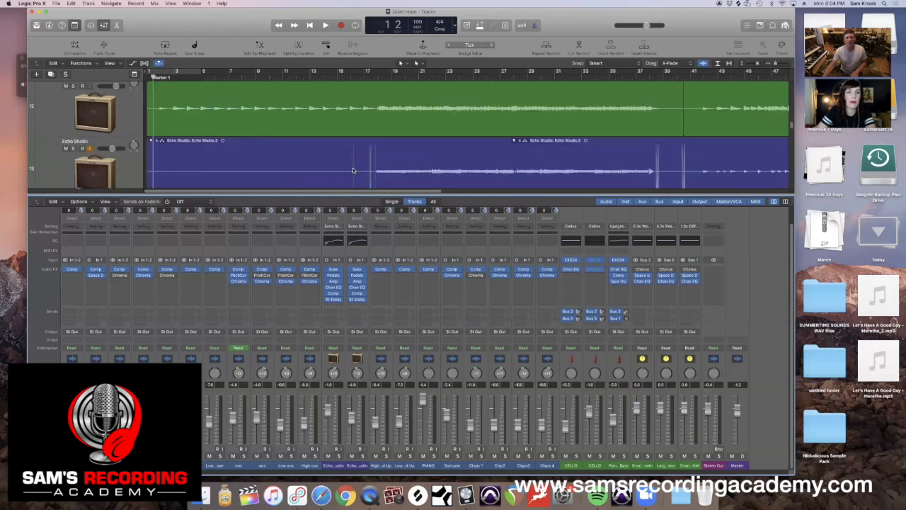
{"action": "scroll", "coordinate": [362, 120], "scroll_direction": "up", "scroll_amount": 3}
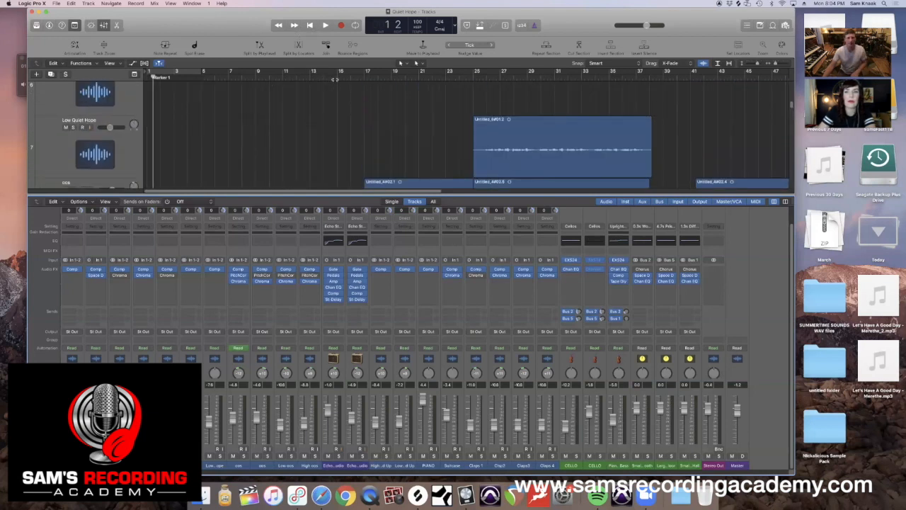
{"action": "left_click", "coordinate": [358, 77]}
{"action": "key", "text": "space"}
{"action": "scroll", "coordinate": [340, 116], "scroll_direction": "down", "scroll_amount": 1}
{"action": "scroll", "coordinate": [338, 114], "scroll_direction": "down", "scroll_amount": 5}
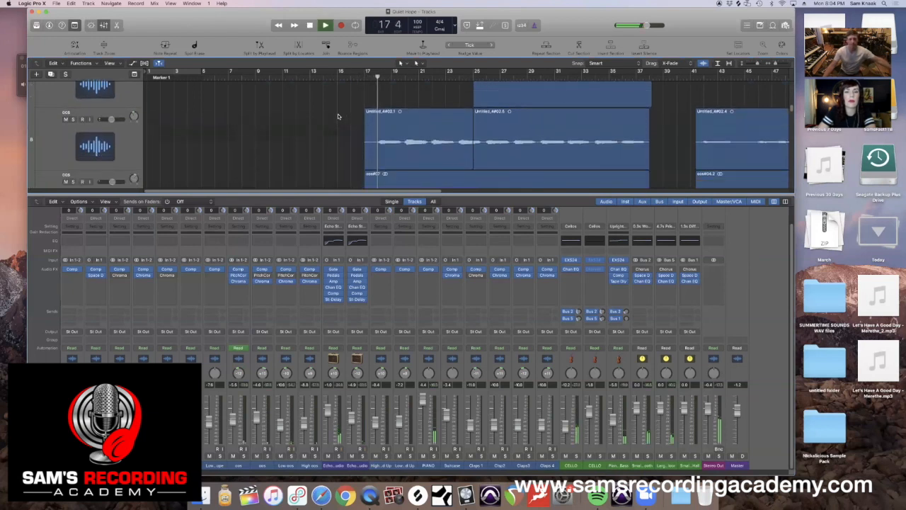
{"action": "key", "text": "space"}
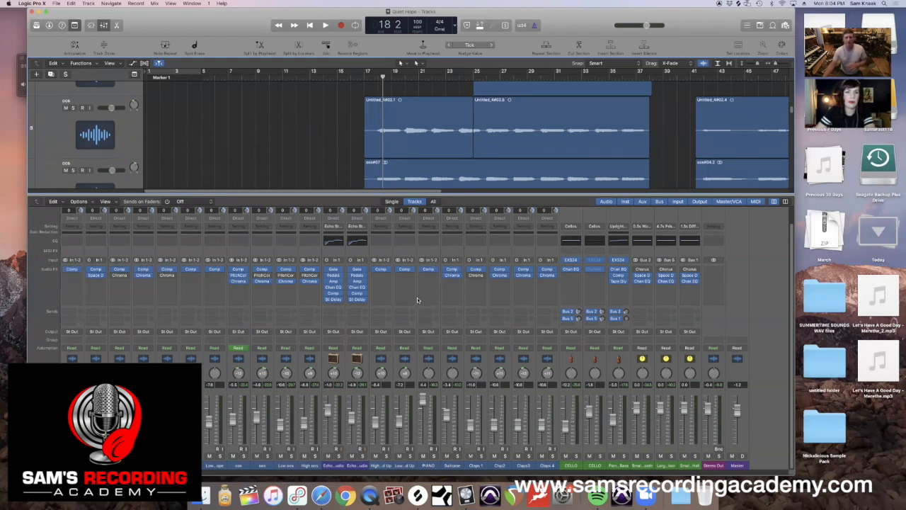
Open the Acoustic channel's Compressor and load the Acoustic Guitar preset from the Guitars category.
{"action": "left_click", "coordinate": [72, 270]}
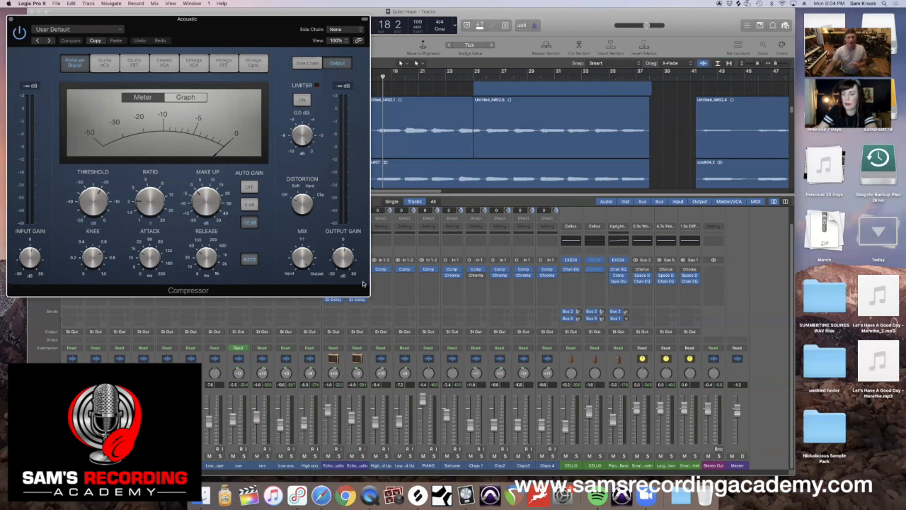
{"action": "mouse_move", "coordinate": [344, 262]}
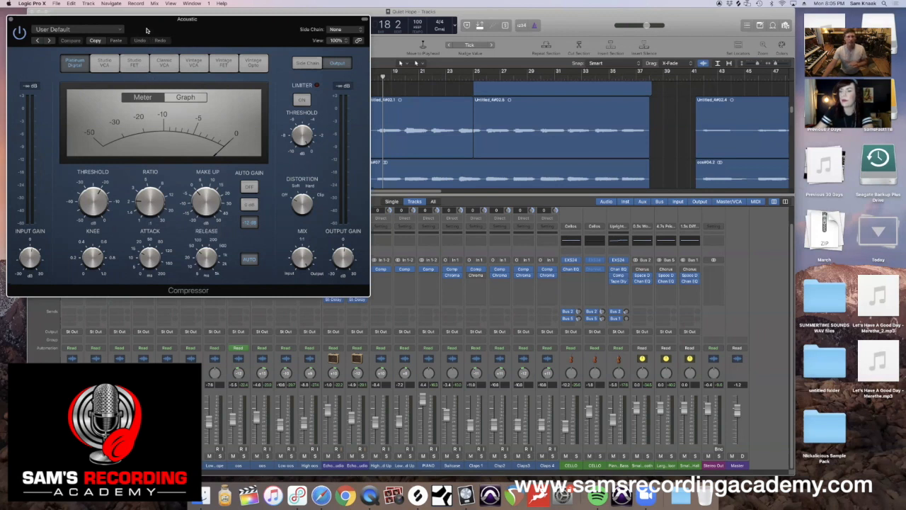
{"action": "left_click", "coordinate": [57, 30]}
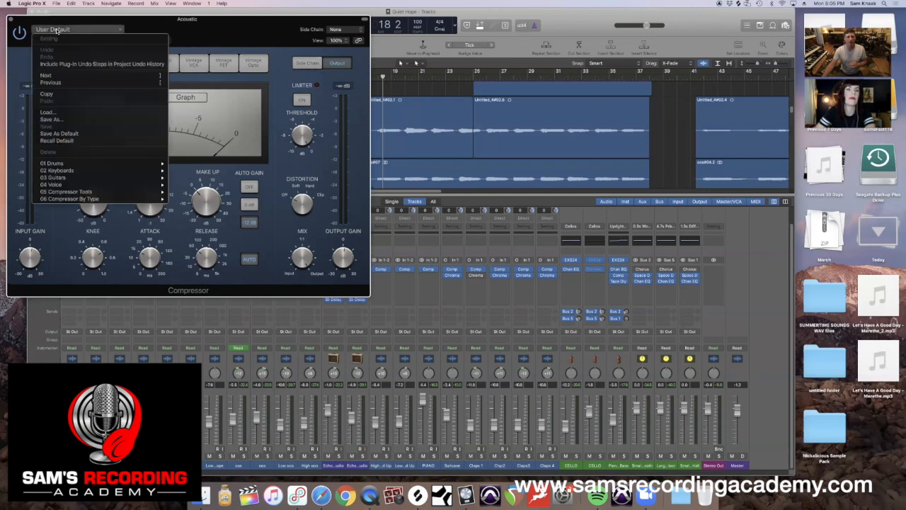
{"action": "mouse_move", "coordinate": [87, 163]}
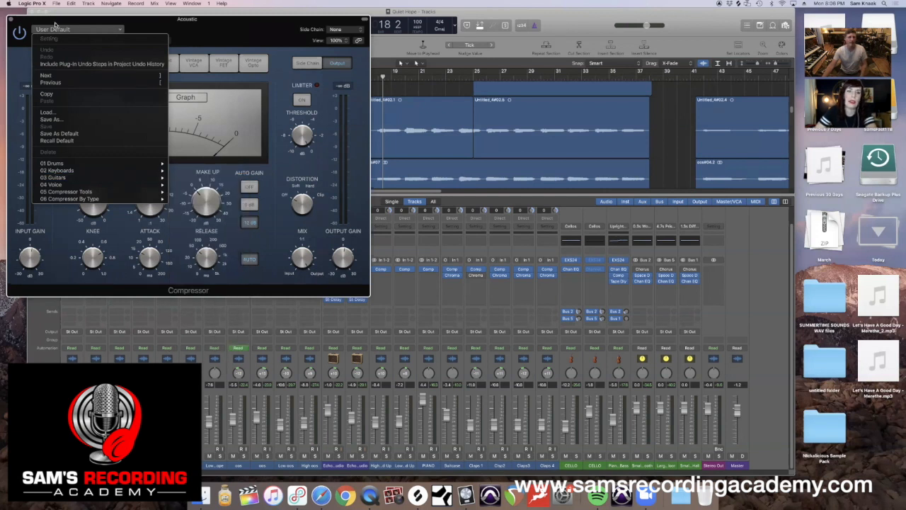
{"action": "mouse_move", "coordinate": [113, 177]}
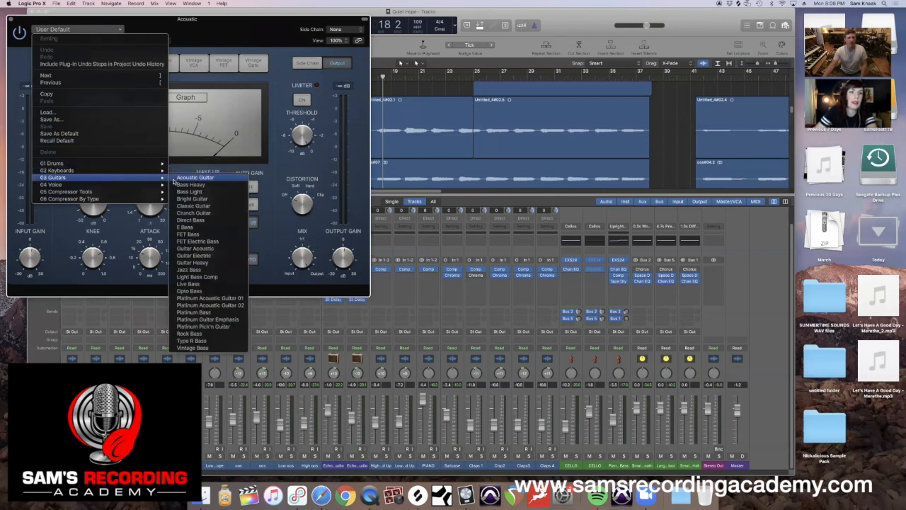
{"action": "left_click", "coordinate": [187, 177]}
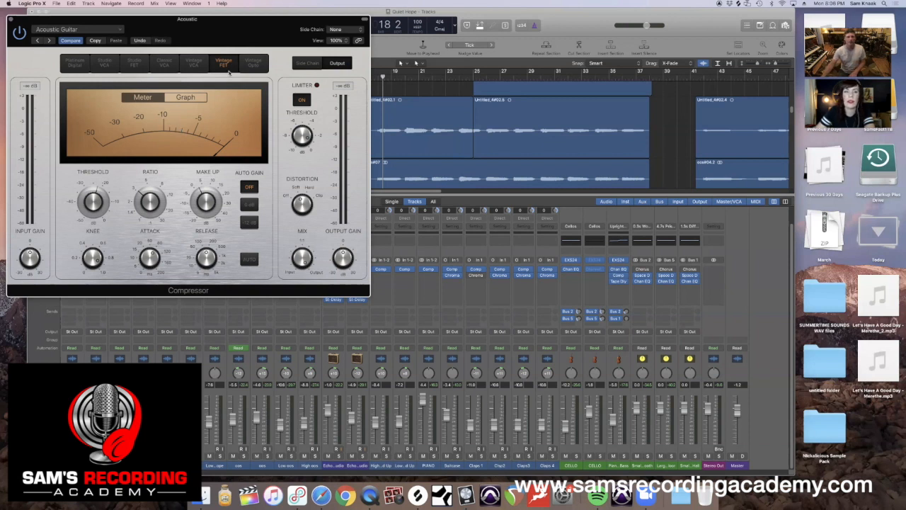
Solo the Acoustic track during playback and compare the compressor's Vintage VCA, Vintage Opto and Vintage FET models.
{"action": "key", "text": "space"}
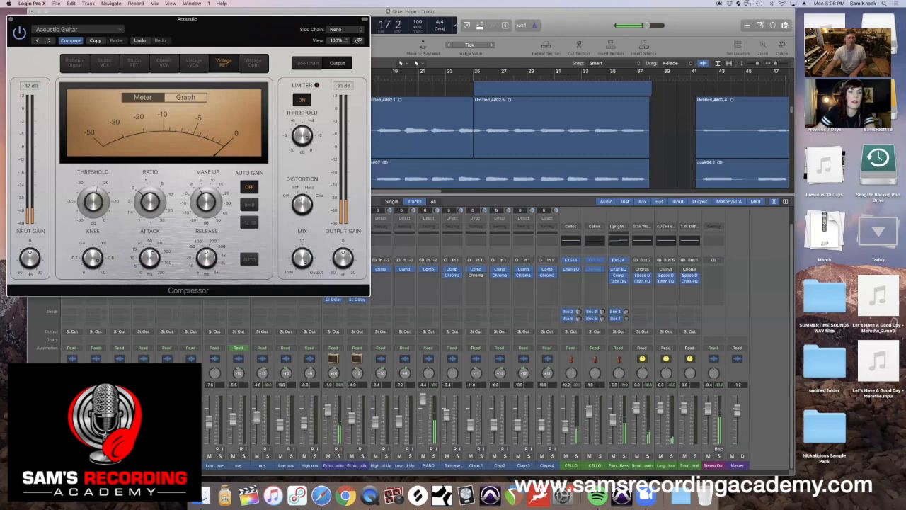
{"action": "left_click", "coordinate": [78, 455]}
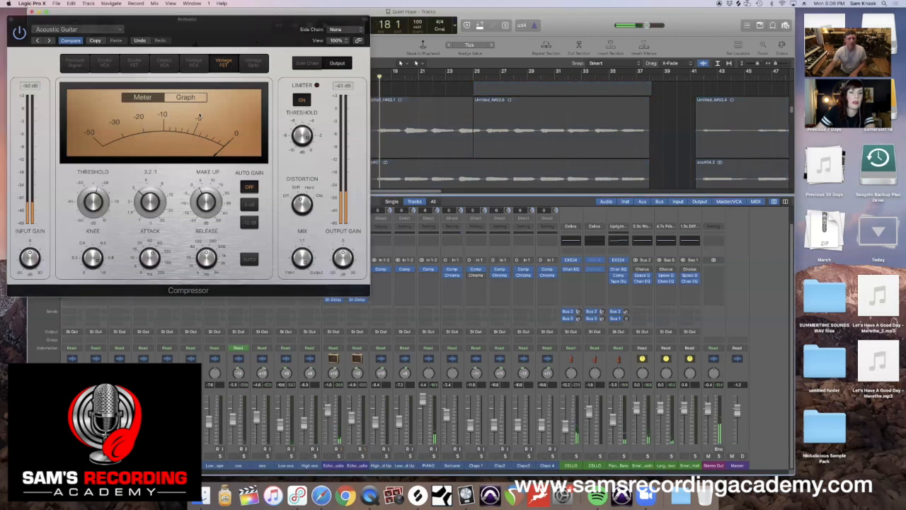
{"action": "left_click", "coordinate": [193, 62]}
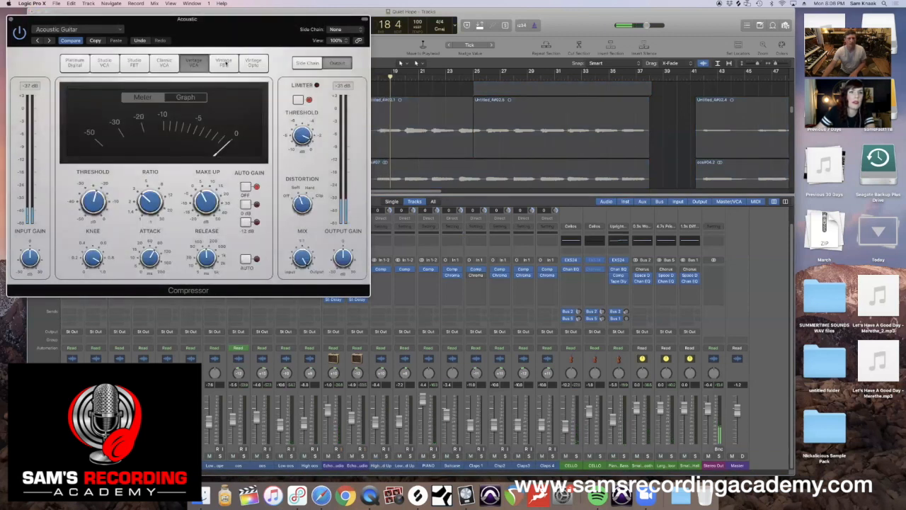
{"action": "left_click", "coordinate": [253, 62]}
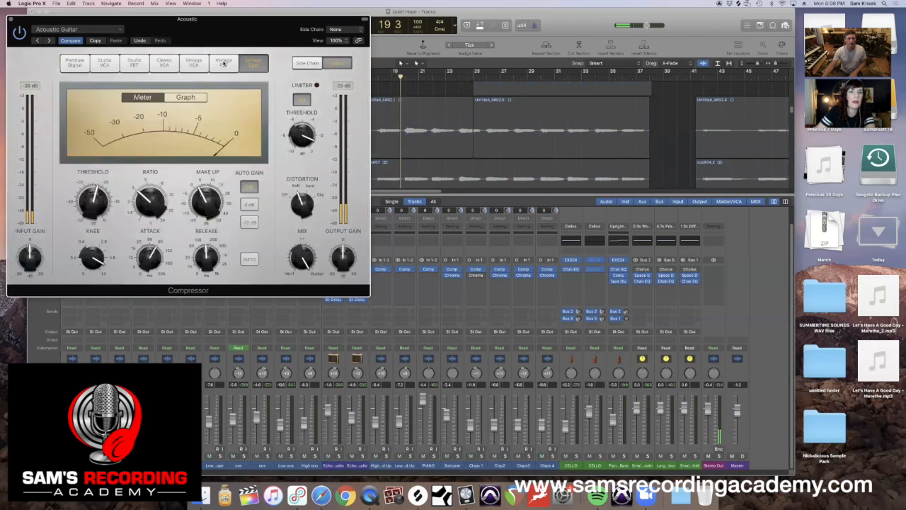
{"action": "left_click", "coordinate": [224, 62]}
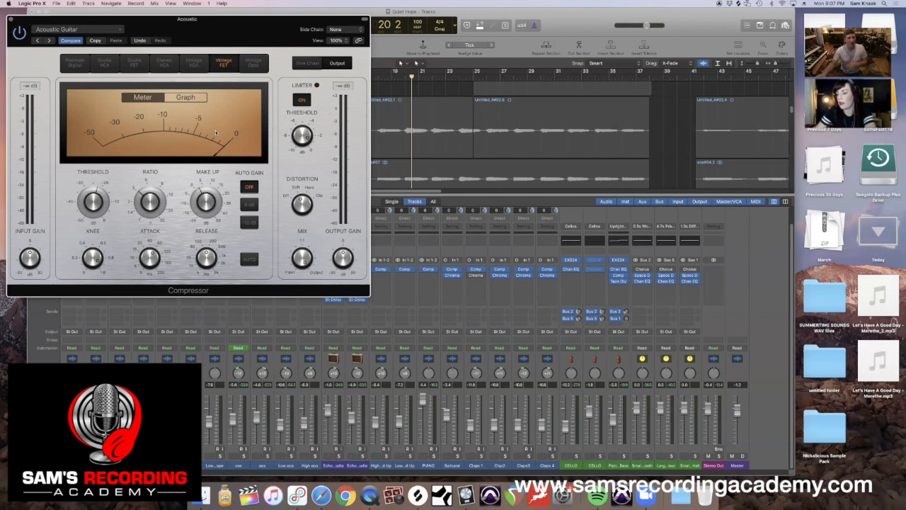
Raise the compressor's output gain to 2.0 dB and, after trying the Studio models, set its circuit type to Platinum Digital.
{"action": "left_click_drag", "start_coordinate": [342, 261], "coordinate": [341, 259]}
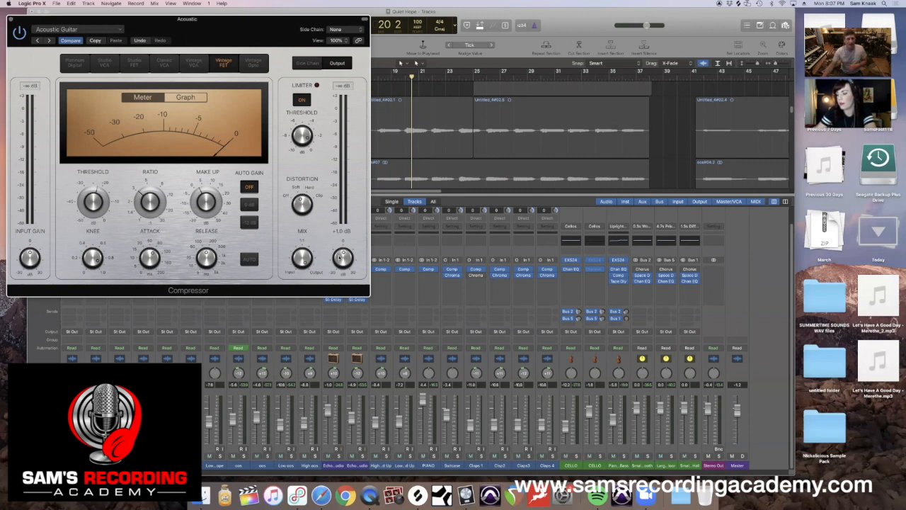
{"action": "mouse_move", "coordinate": [342, 261]}
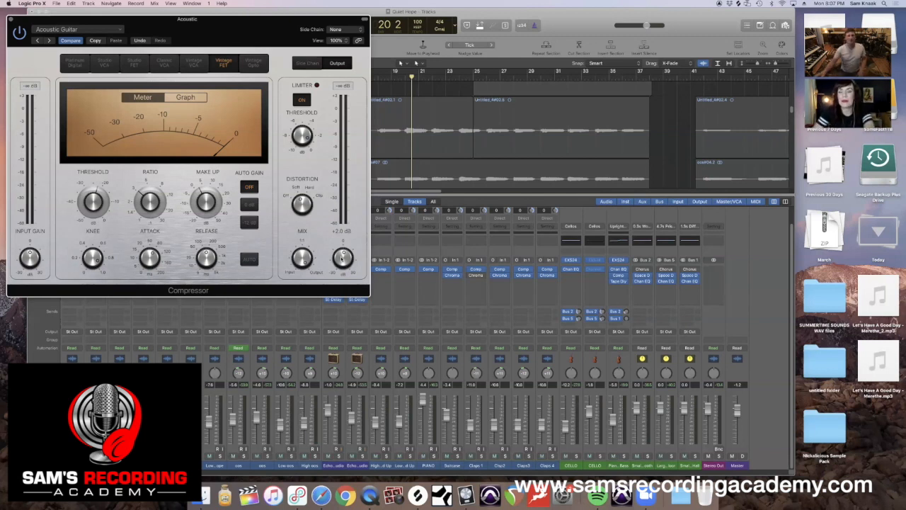
{"action": "left_click", "coordinate": [106, 67]}
{"action": "left_click", "coordinate": [138, 65]}
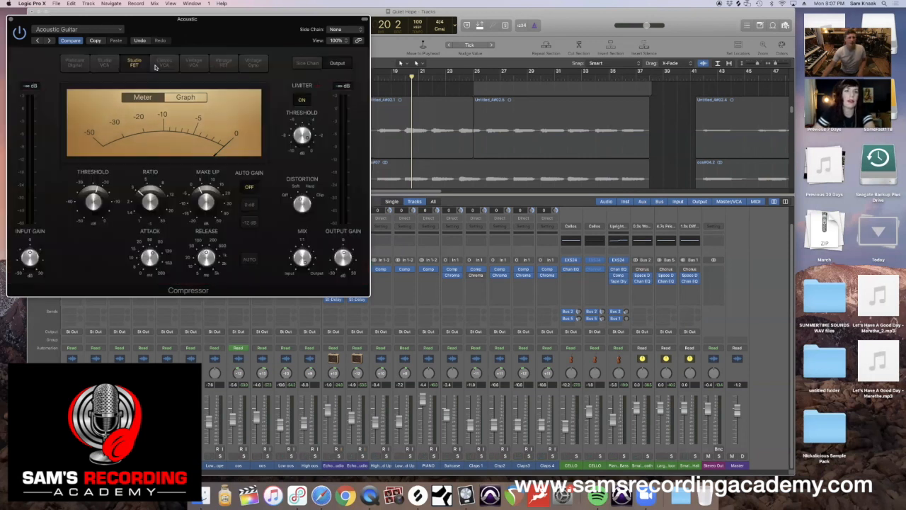
{"action": "left_click", "coordinate": [79, 64]}
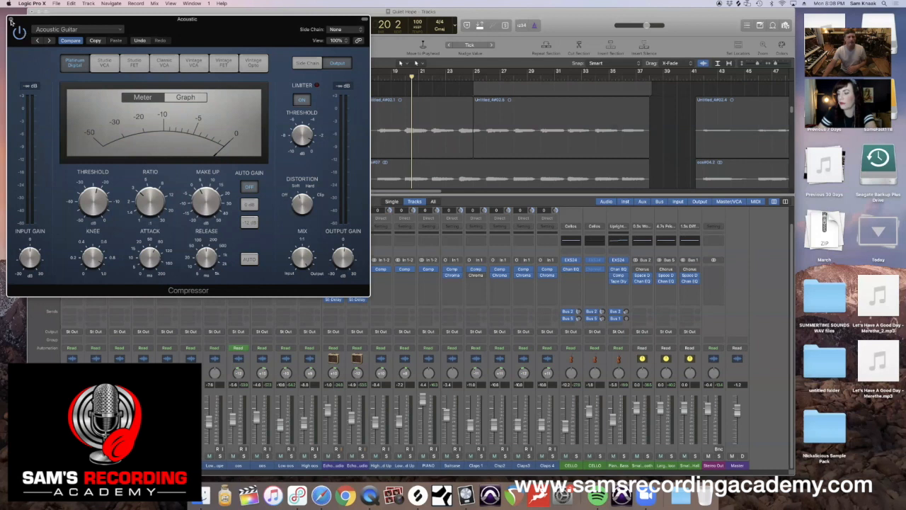
{"action": "left_click", "coordinate": [12, 20]}
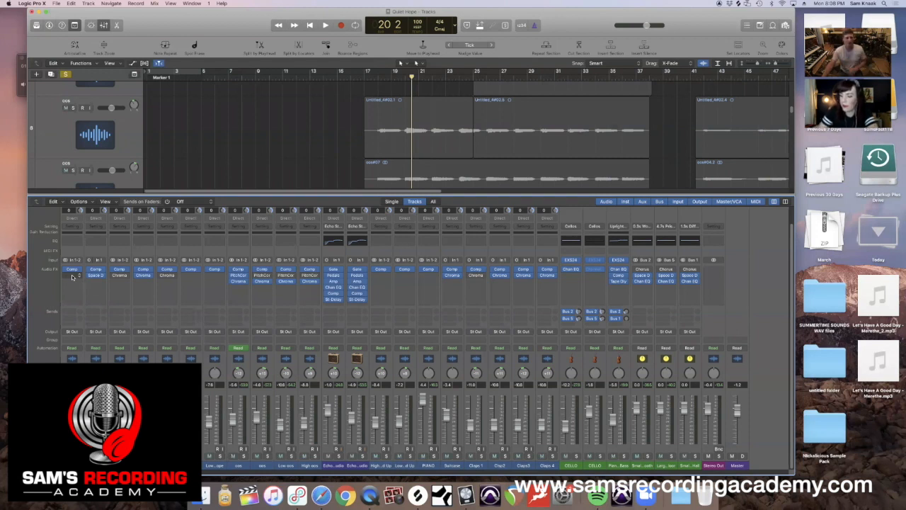
Insert a stereo Channel EQ after the compressor on the Acoustic channel and move its window clear of the channel's inserts.
{"action": "left_click", "coordinate": [70, 276]}
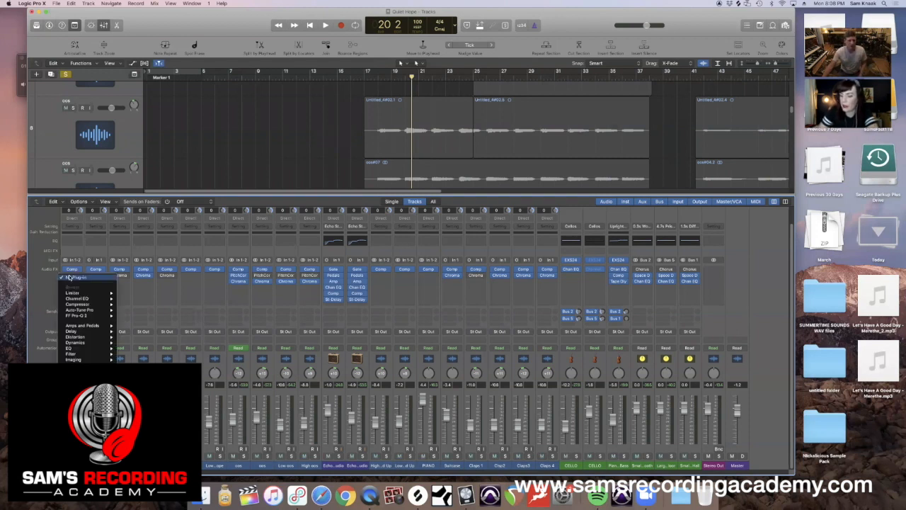
{"action": "mouse_move", "coordinate": [80, 299]}
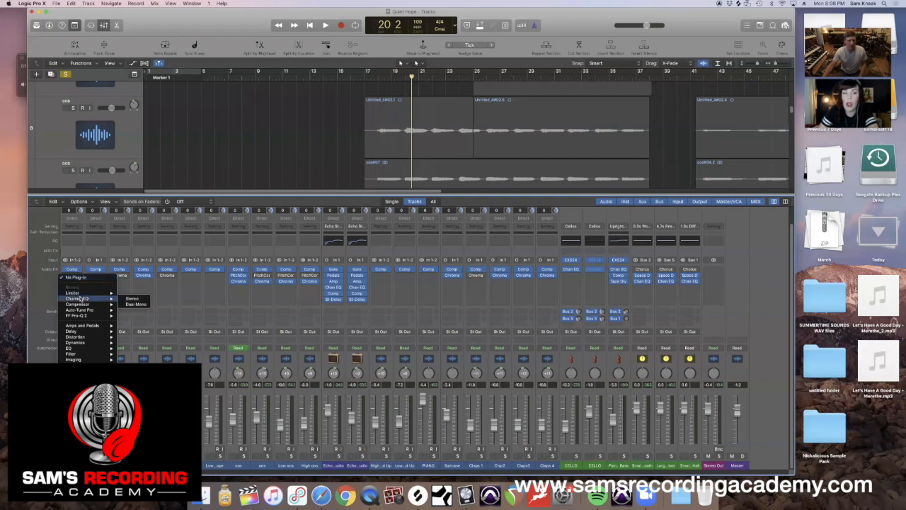
{"action": "mouse_move", "coordinate": [86, 340]}
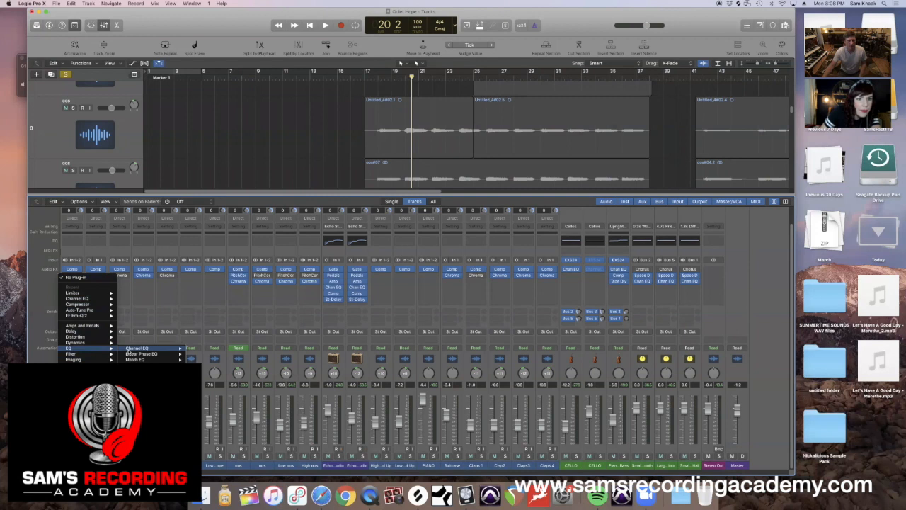
{"action": "mouse_move", "coordinate": [132, 349]}
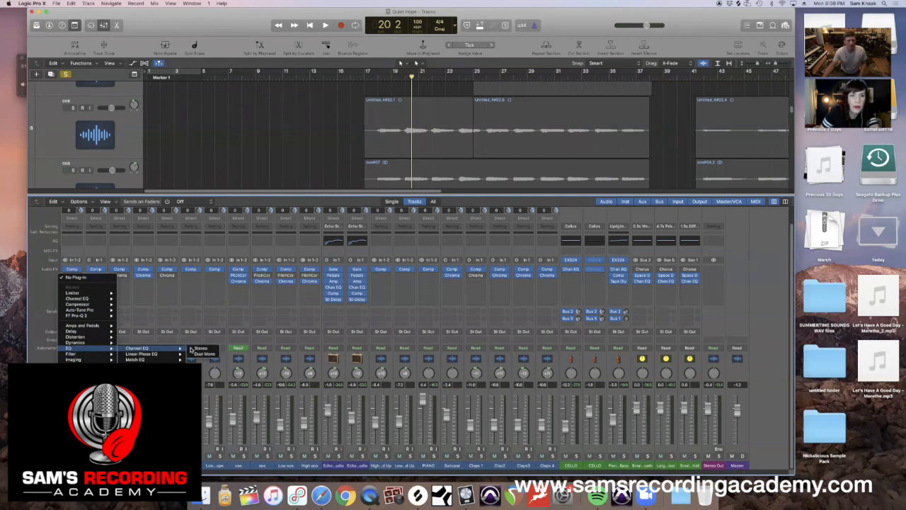
{"action": "left_click", "coordinate": [198, 348]}
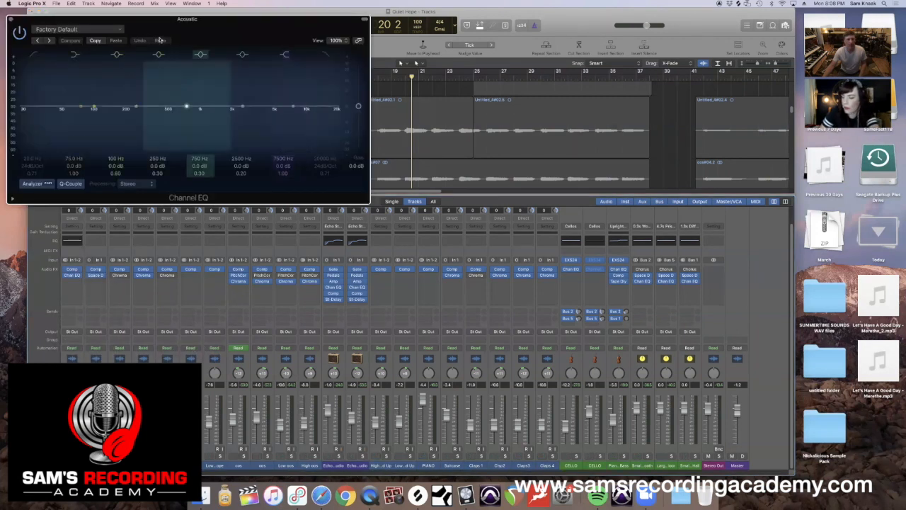
{"action": "left_click_drag", "start_coordinate": [152, 27], "coordinate": [371, 63]}
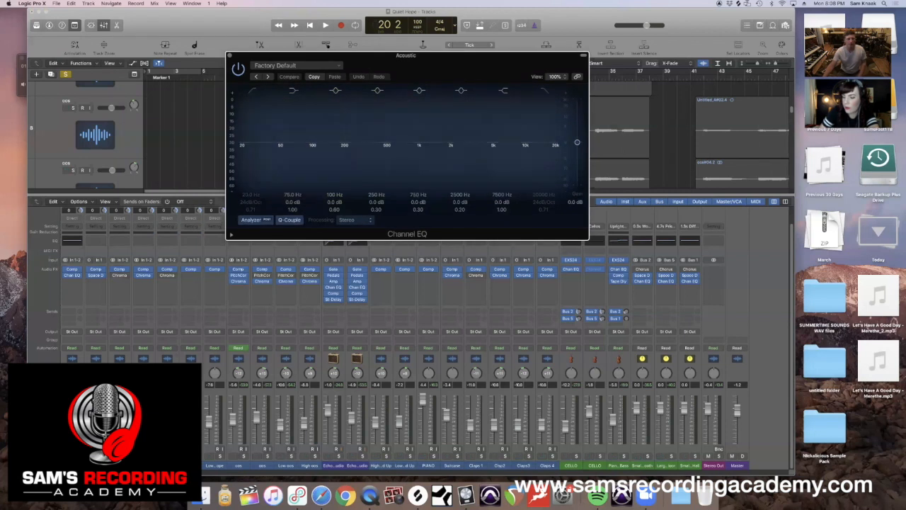
Check the soloed Acoustic track in the EQ analyzer, enable the low-cut band and raise its cutoff to between 100 and 200 Hz.
{"action": "key", "text": "space"}
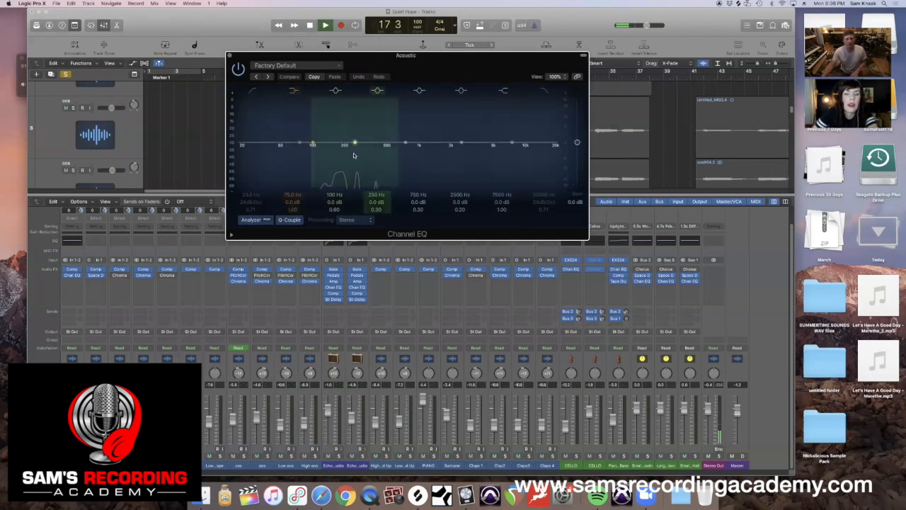
{"action": "key", "text": "space"}
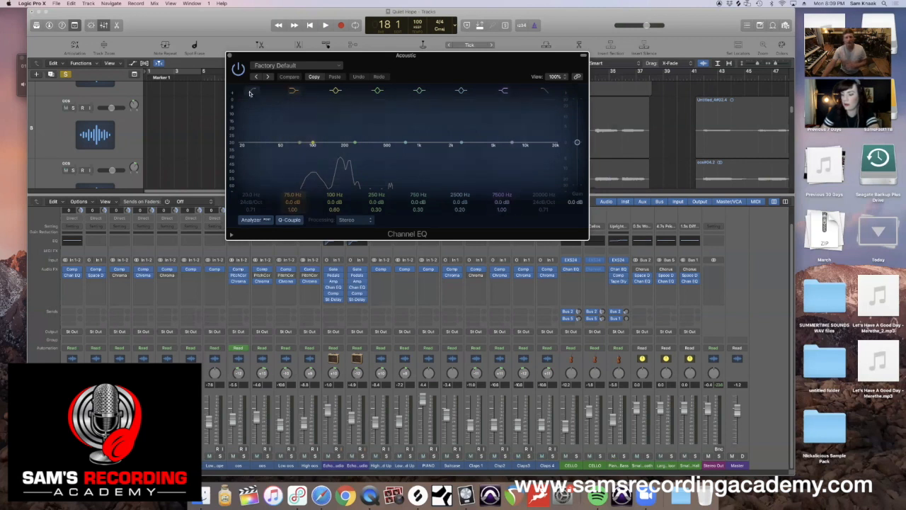
{"action": "left_click", "coordinate": [252, 90]}
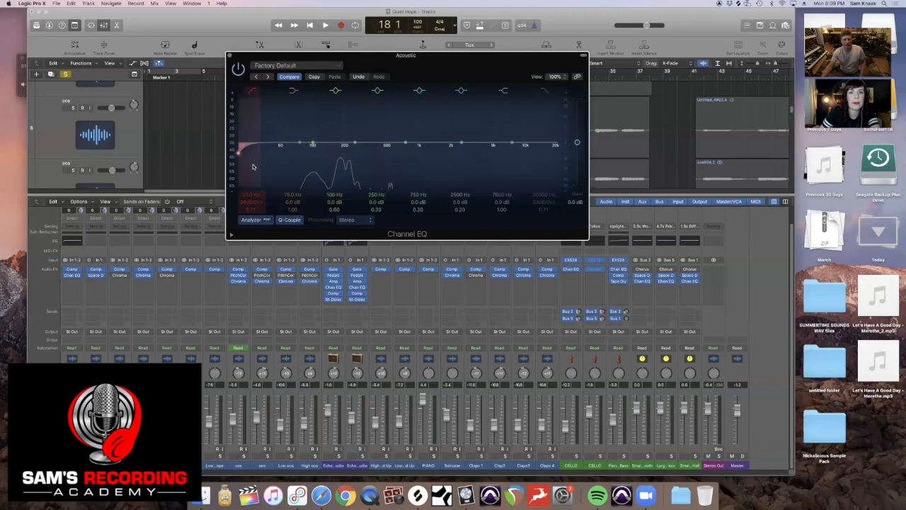
{"action": "left_click_drag", "start_coordinate": [239, 155], "coordinate": [297, 151]}
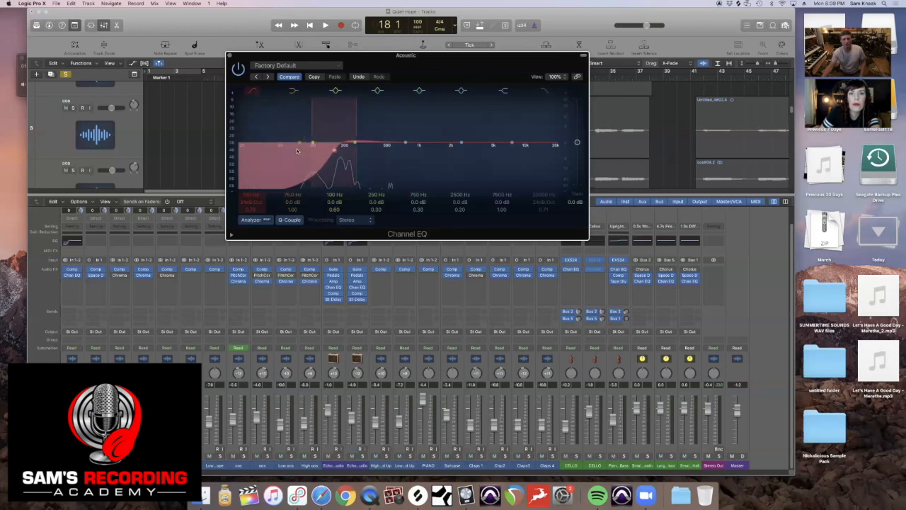